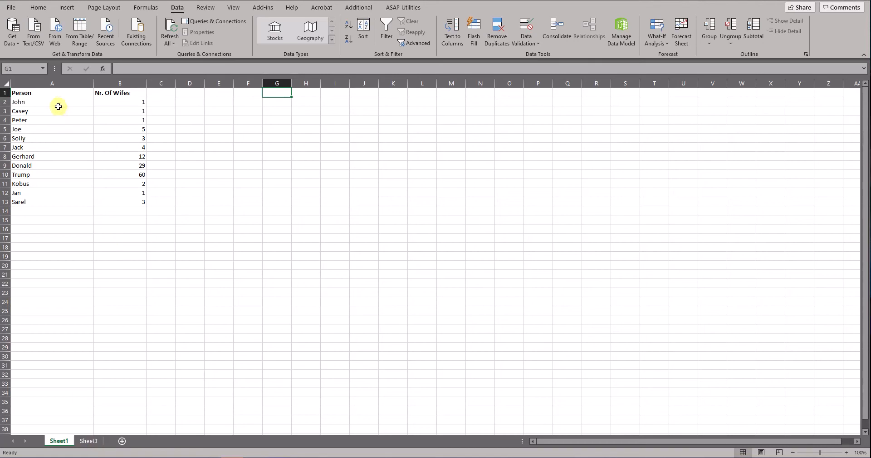
Review the person and number columns on Sheet1, and the list of people to look up on Sheet3.
{"action": "left_click_drag", "start_coordinate": [55, 92], "coordinate": [45, 201]}
{"action": "left_click", "coordinate": [119, 93]}
{"action": "left_click_drag", "start_coordinate": [120, 102], "coordinate": [134, 200]}
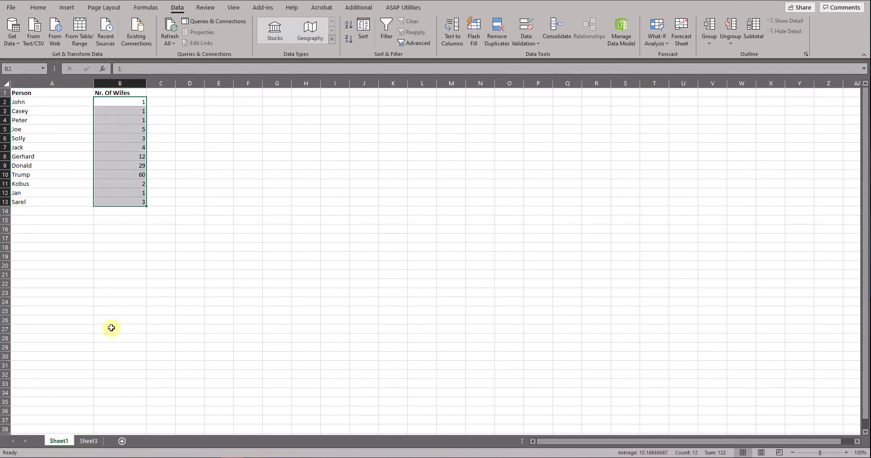
{"action": "left_click", "coordinate": [90, 440]}
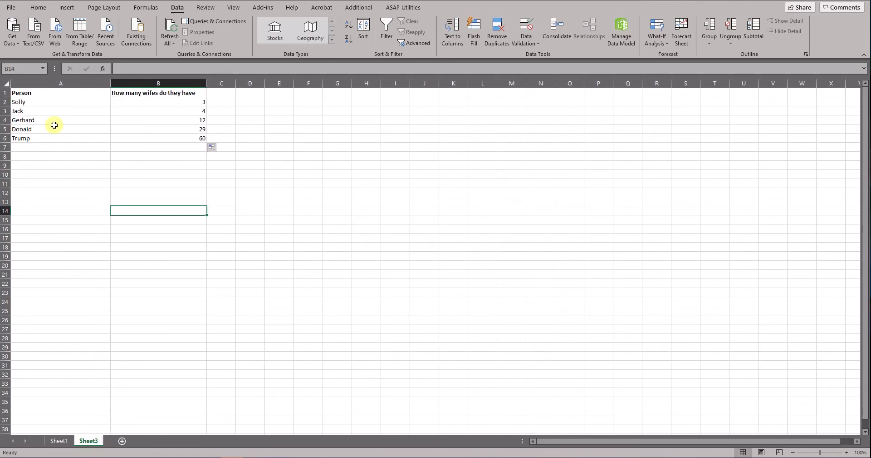
{"action": "left_click", "coordinate": [30, 101]}
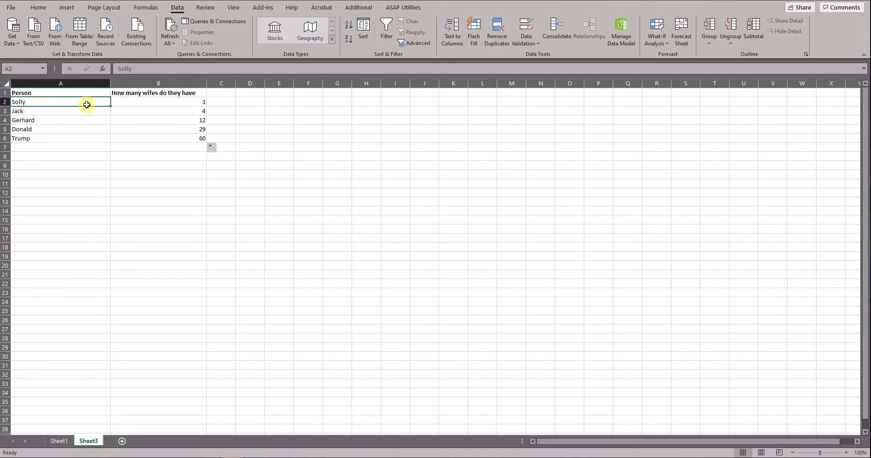
Link cell B2 on Sheet3 directly to cell B6 on Sheet1.
{"action": "left_click", "coordinate": [129, 102]}
{"action": "type", "text": "="}
{"action": "left_click", "coordinate": [58, 441]}
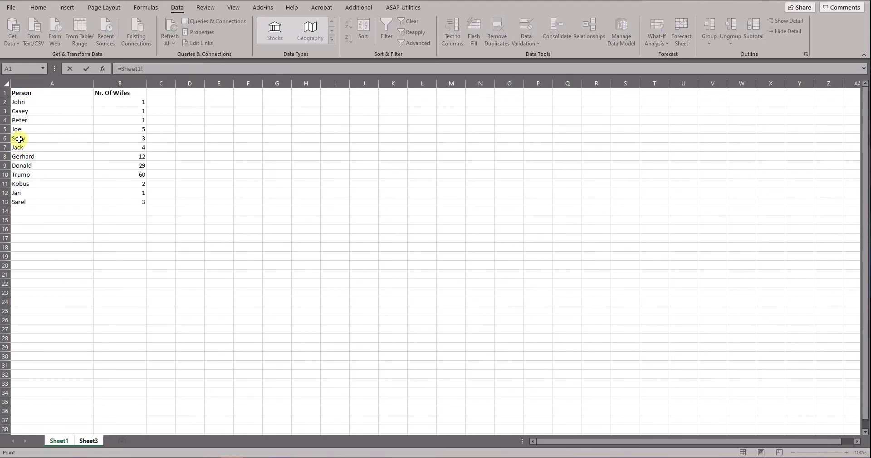
{"action": "left_click", "coordinate": [137, 138]}
{"action": "key", "text": "Return"}
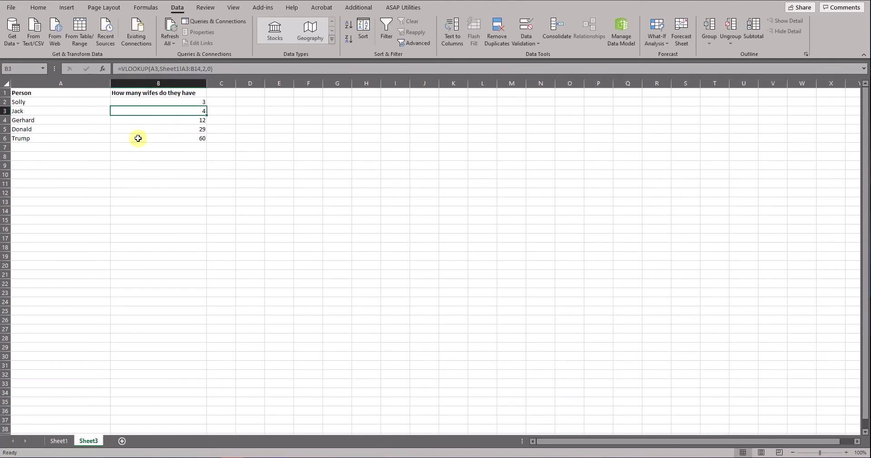
Clear the existing formulas from cells B2:B6 on Sheet3.
{"action": "left_click", "coordinate": [194, 104]}
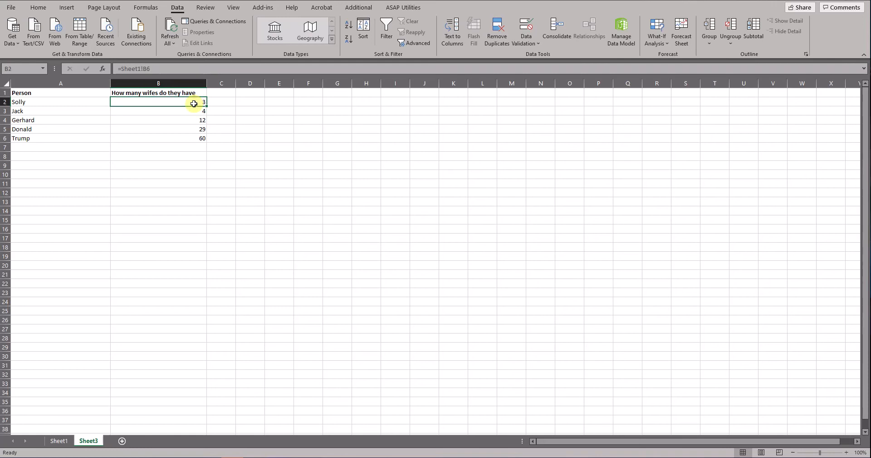
{"action": "left_click_drag", "start_coordinate": [177, 100], "coordinate": [178, 137]}
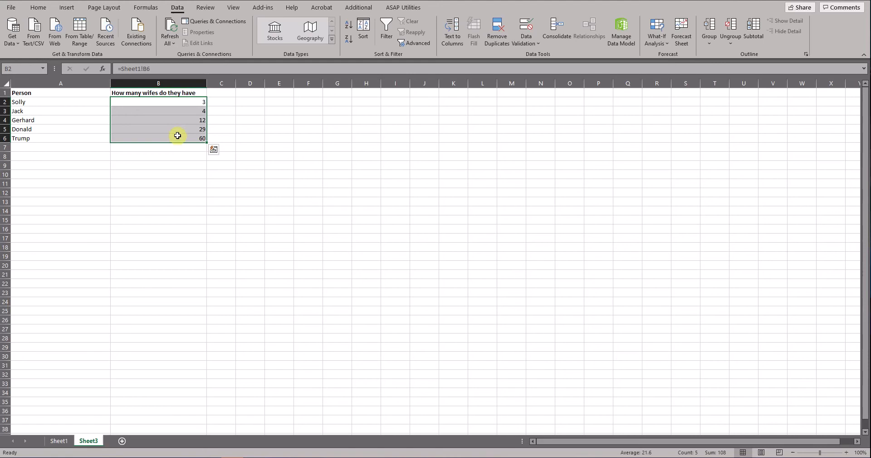
{"action": "key", "text": "Delete"}
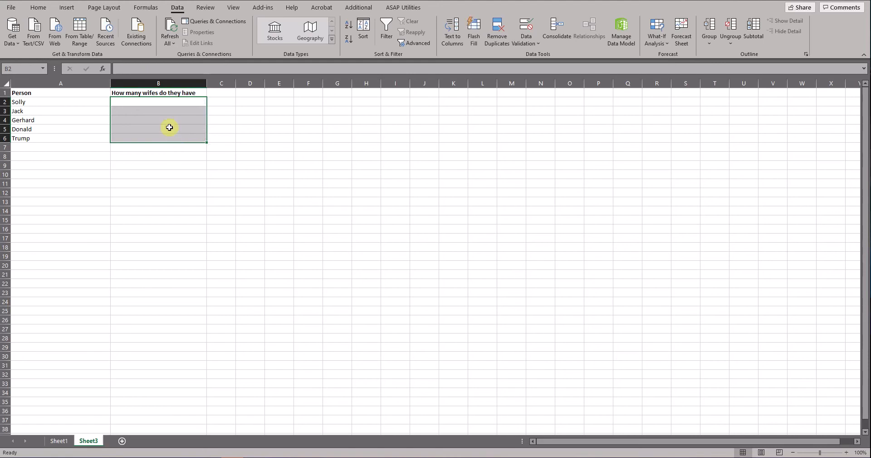
Begin a VLOOKUP formula in cell B2 of Sheet3 with A2 as the lookup value.
{"action": "left_click", "coordinate": [174, 103]}
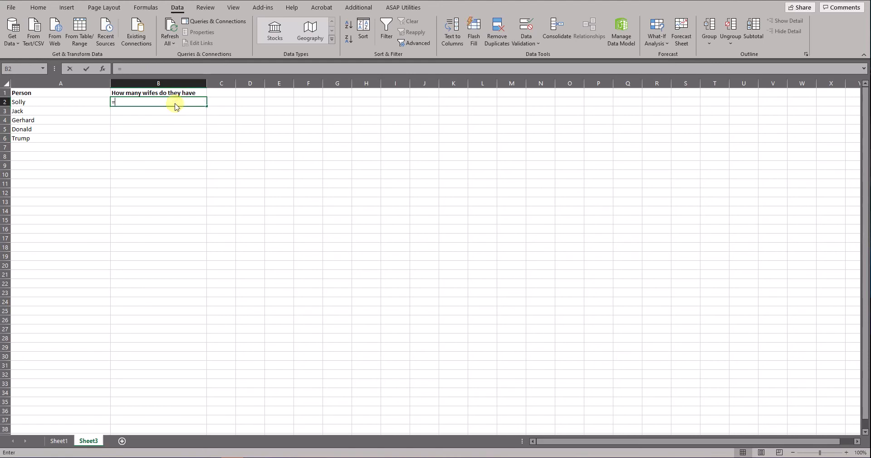
{"action": "type", "text": "="}
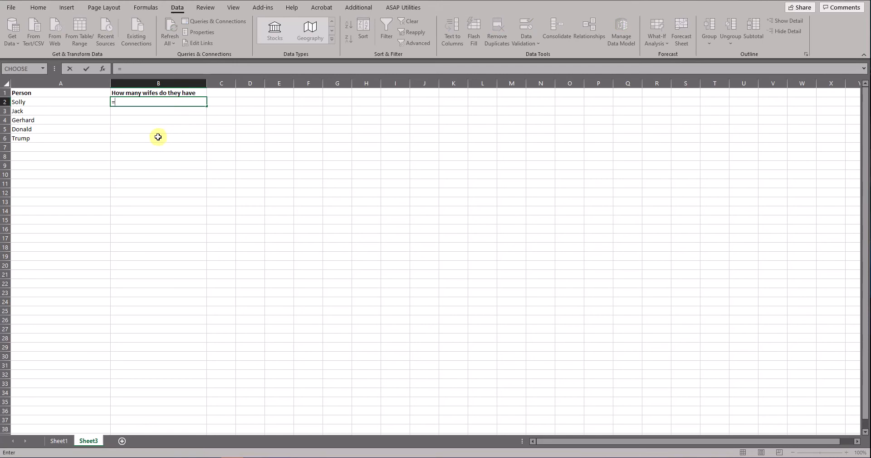
{"action": "type", "text": "vlookup"}
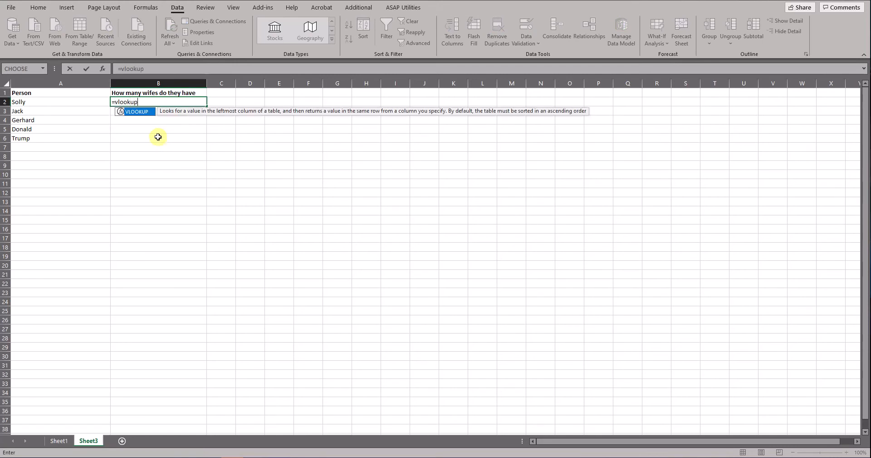
{"action": "type", "text": "("}
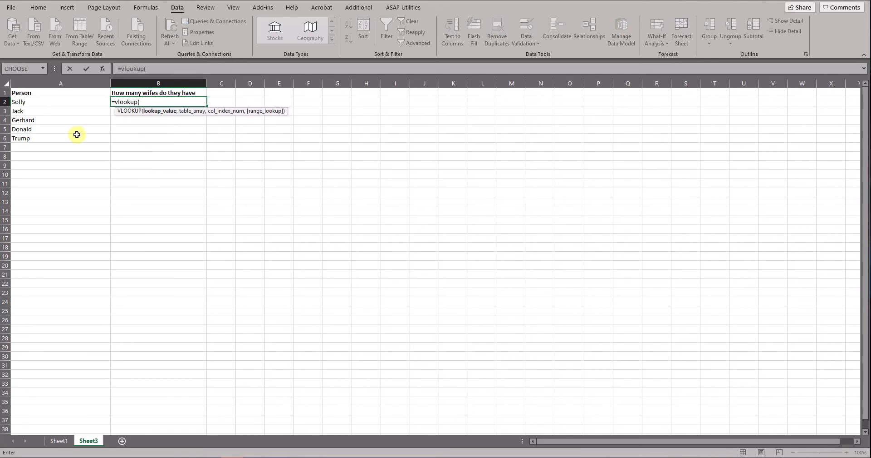
{"action": "left_click", "coordinate": [32, 102]}
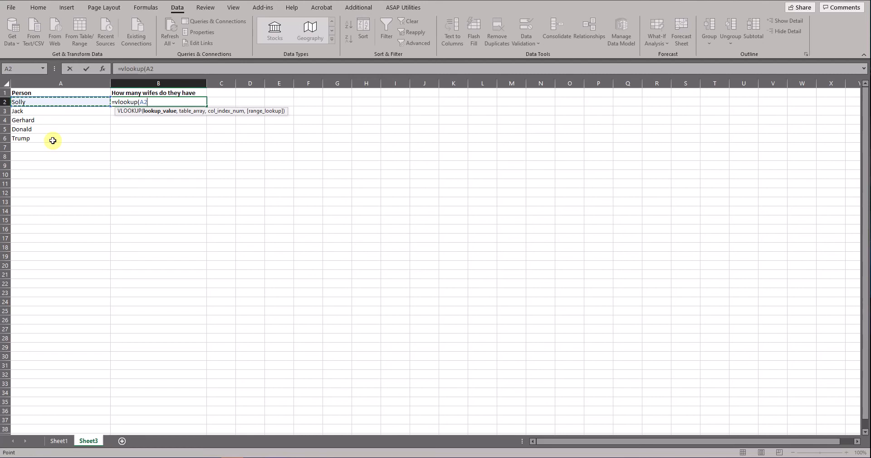
{"action": "type", "text": ","}
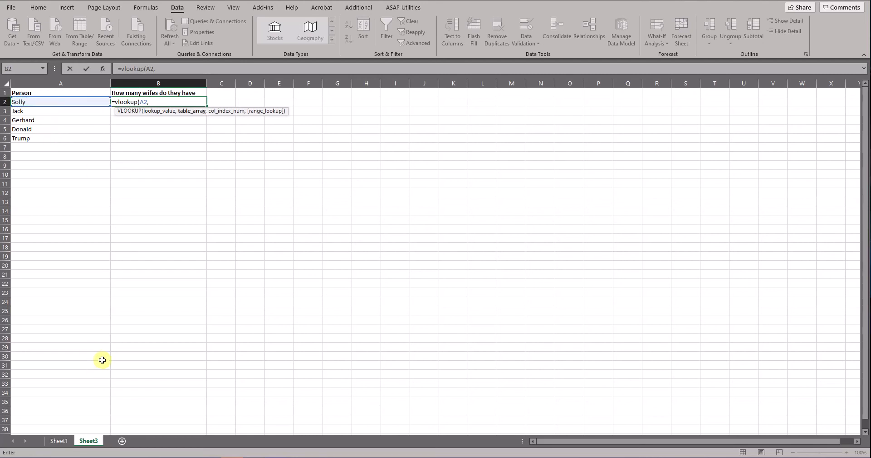
Set the VLOOKUP's table array to the range A2:B13 on Sheet1.
{"action": "left_click", "coordinate": [59, 442]}
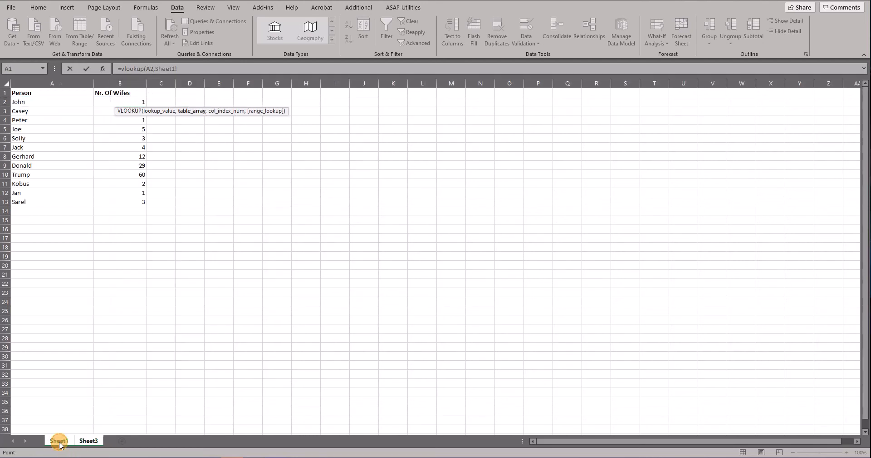
{"action": "left_click_drag", "start_coordinate": [36, 103], "coordinate": [132, 205]}
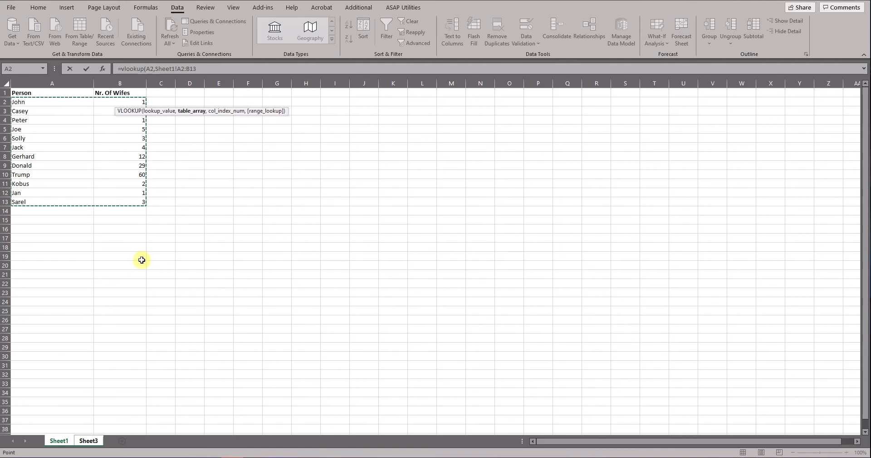
{"action": "type", "text": ","}
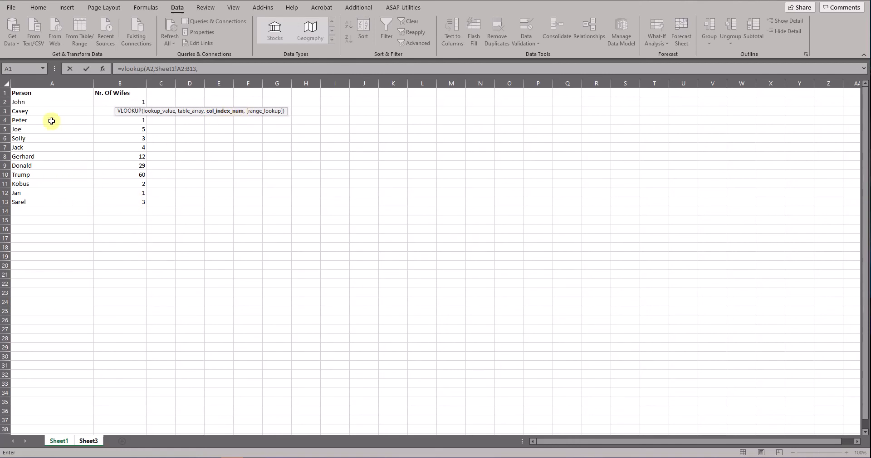
{"action": "left_click", "coordinate": [49, 82]}
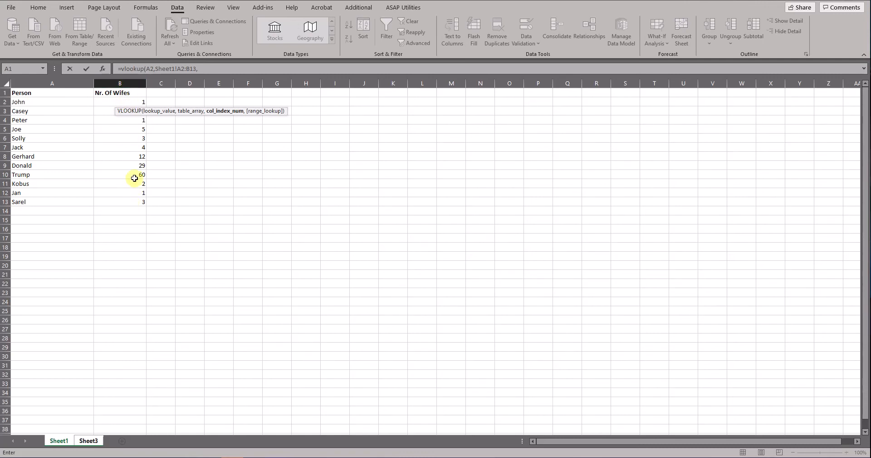
Complete the VLOOKUP with column index 2 and range lookup 0 for an exact match, and enter the formula.
{"action": "left_click", "coordinate": [205, 69]}
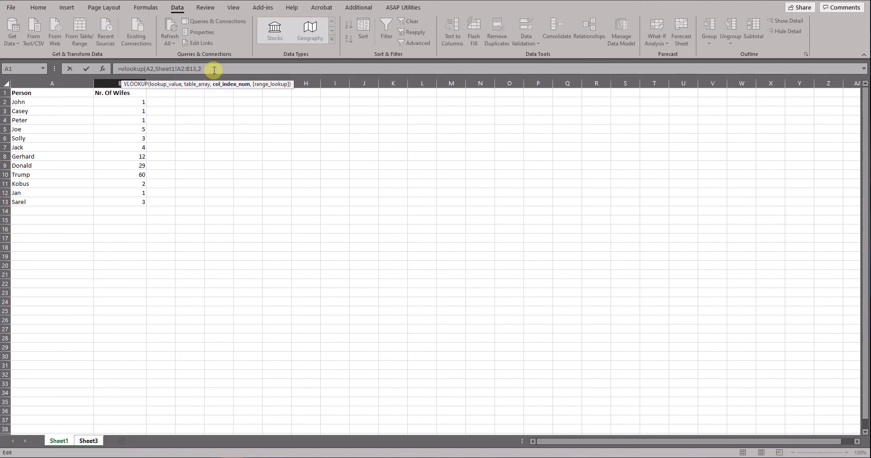
{"action": "type", "text": ",0"}
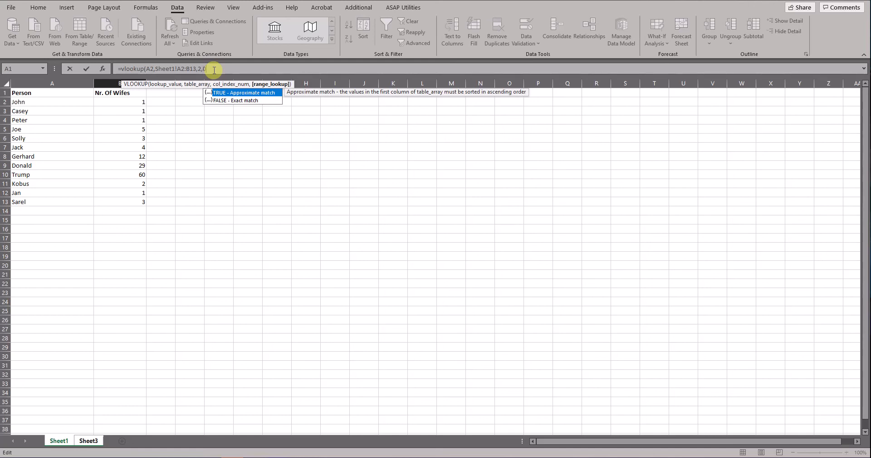
{"action": "type", "text": ")"}
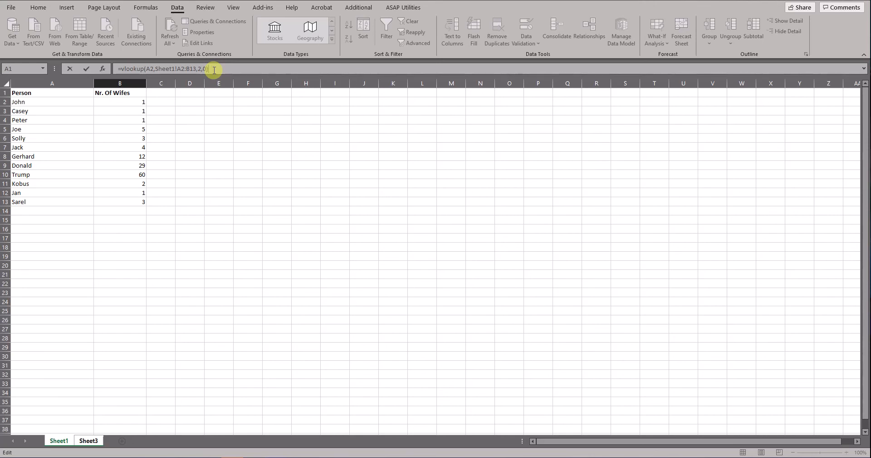
{"action": "key", "text": "Return"}
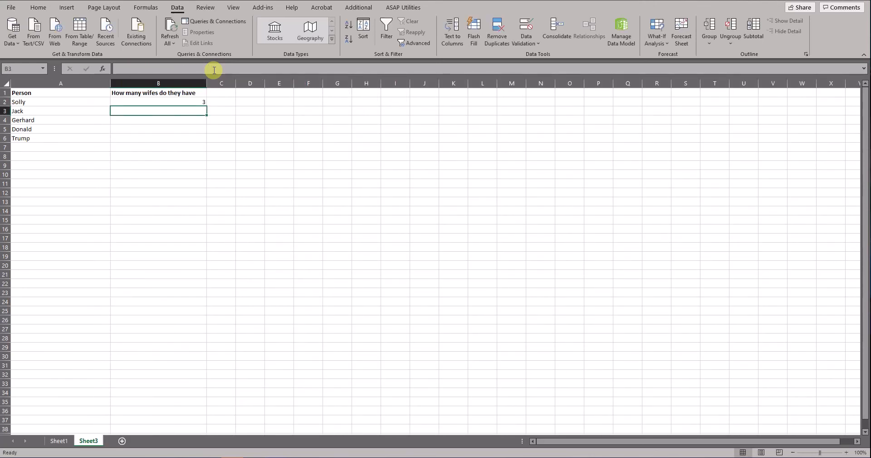
Check the source value in cell B6 on Sheet1 against the lookup result, and return to Sheet3.
{"action": "left_click", "coordinate": [69, 440]}
{"action": "left_click", "coordinate": [139, 138]}
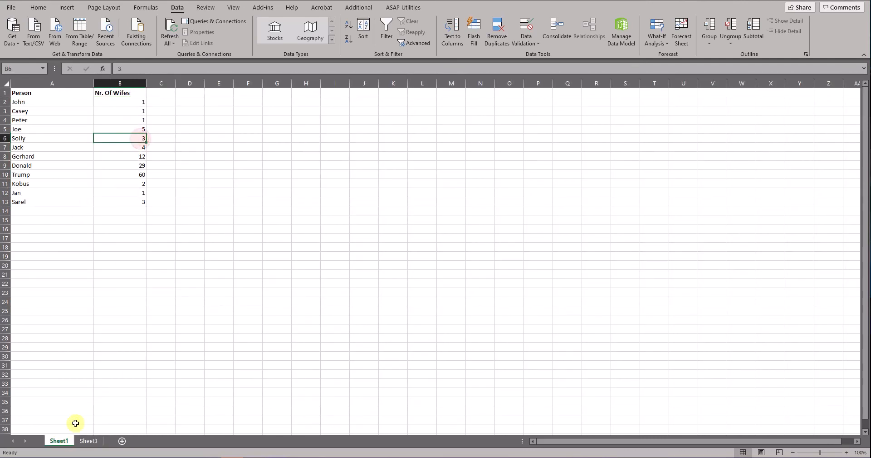
{"action": "left_click", "coordinate": [89, 441]}
Make the table range in B2's VLOOKUP absolute as Sheet1!$A$2:$B$13.
{"action": "left_click", "coordinate": [198, 100]}
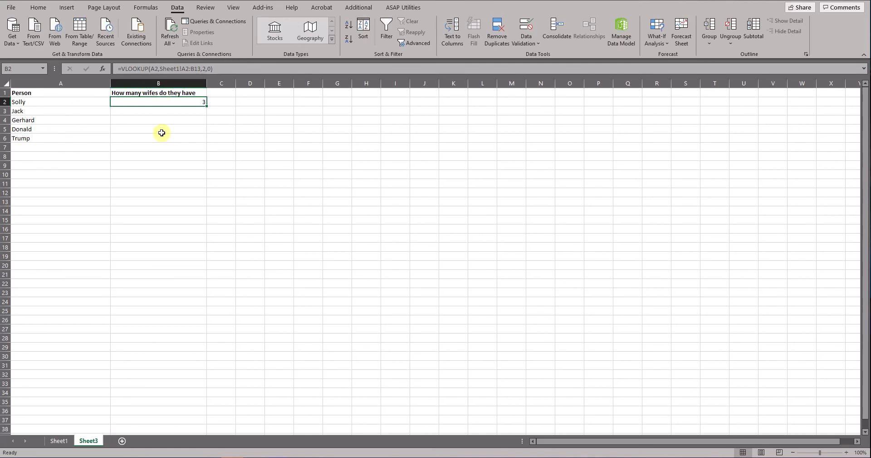
{"action": "left_click", "coordinate": [181, 69]}
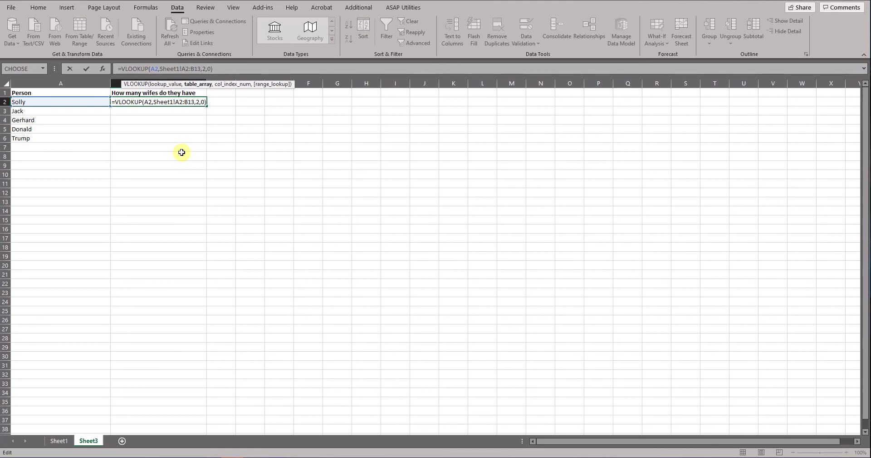
{"action": "key", "text": "F4"}
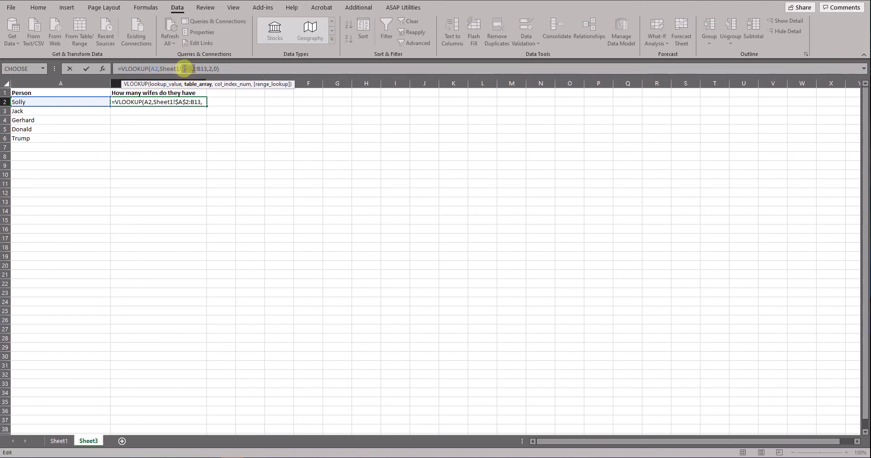
{"action": "double_click", "coordinate": [189, 69]}
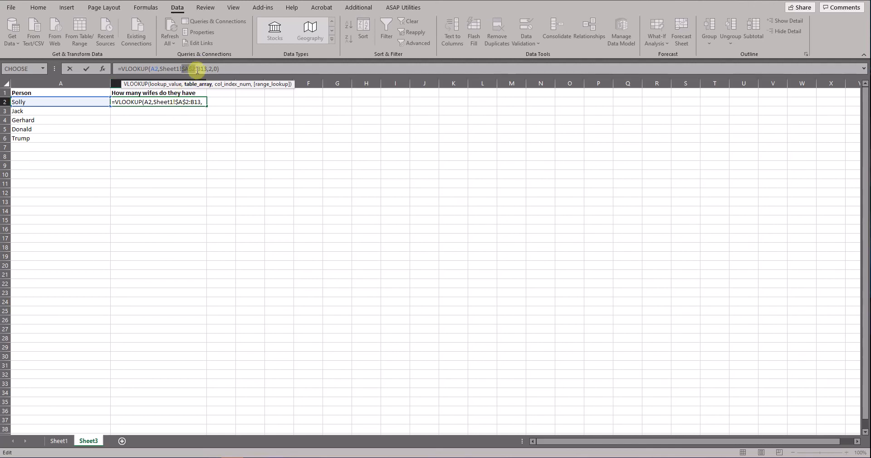
{"action": "left_click_drag", "start_coordinate": [196, 68], "coordinate": [201, 72]}
{"action": "left_click", "coordinate": [202, 68]}
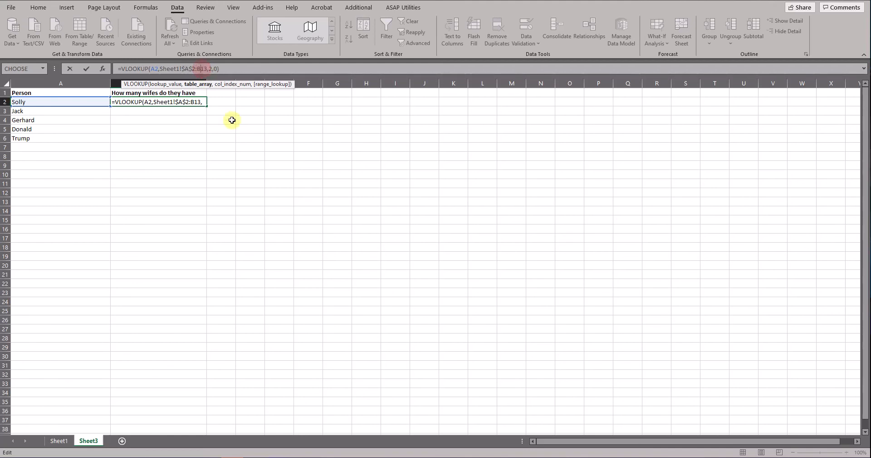
{"action": "key", "text": "F4"}
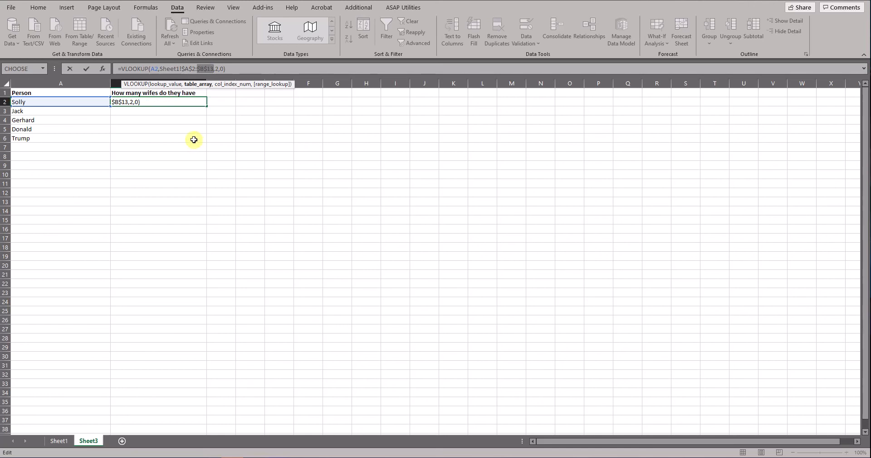
{"action": "key", "text": "Return"}
Fill the VLOOKUP formula from B2 down through B6 and check the results for the last listed people.
{"action": "left_click", "coordinate": [202, 101]}
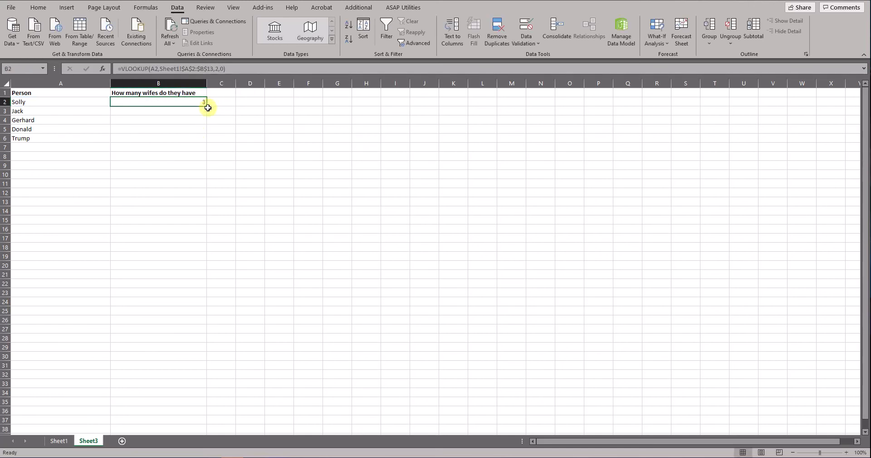
{"action": "left_click_drag", "start_coordinate": [206, 105], "coordinate": [206, 142]}
{"action": "left_click", "coordinate": [185, 186]}
{"action": "left_click_drag", "start_coordinate": [40, 139], "coordinate": [175, 136]}
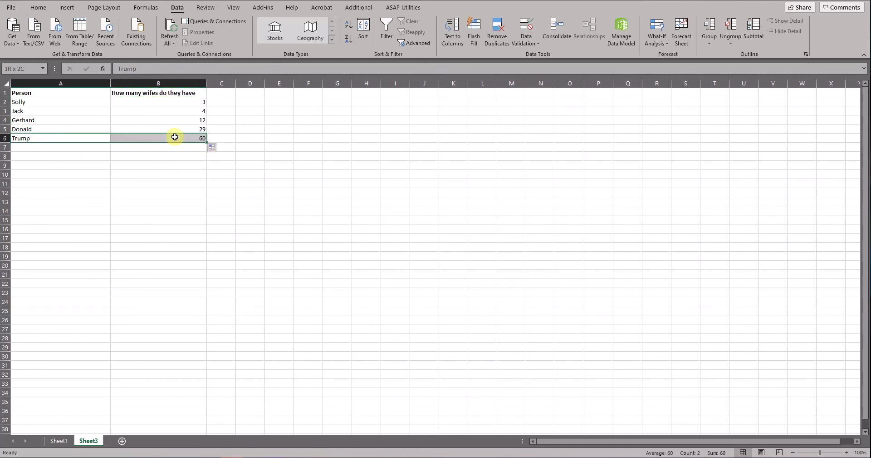
{"action": "left_click", "coordinate": [45, 131]}
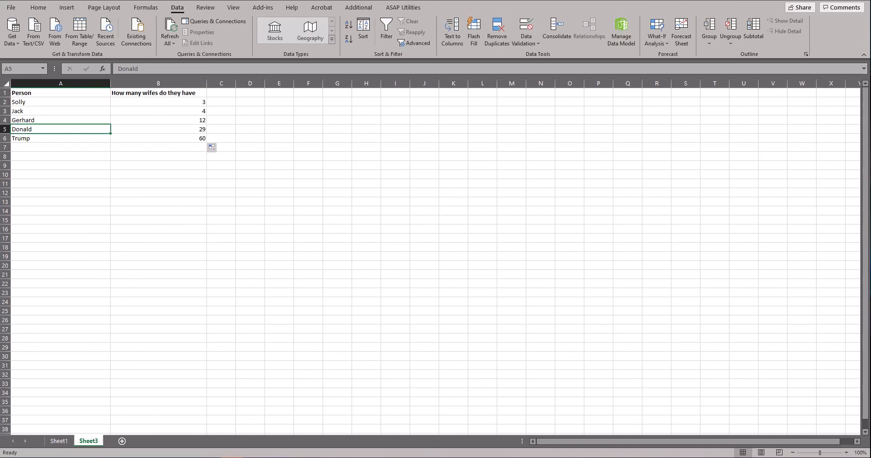